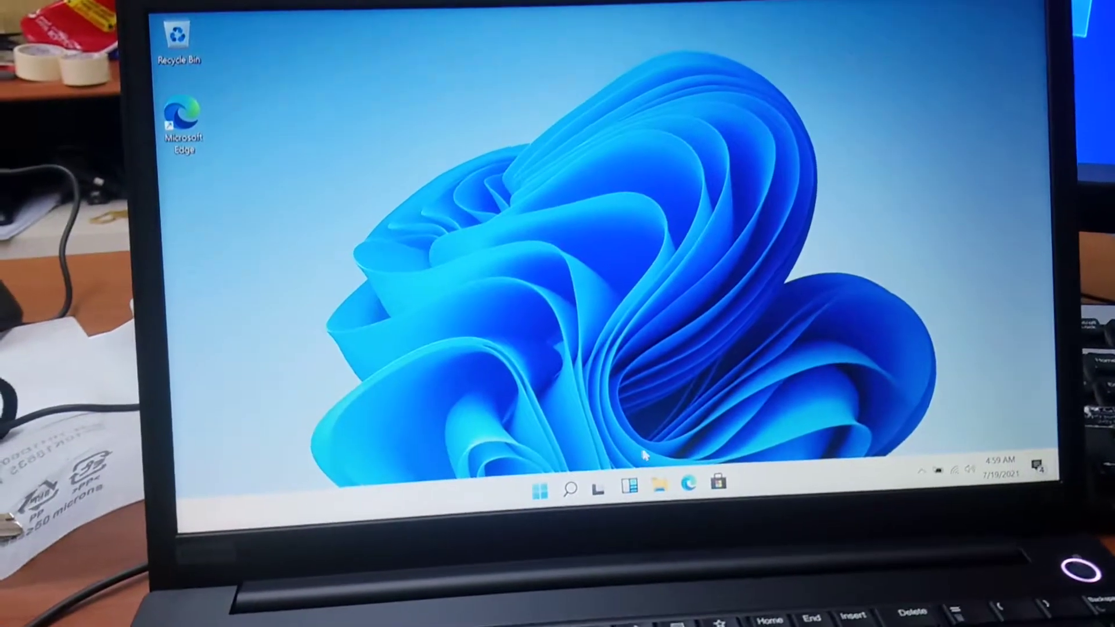
Step: Open Settings from the desktop's Personalize option and go through Home and System to About
right_click(572, 184)
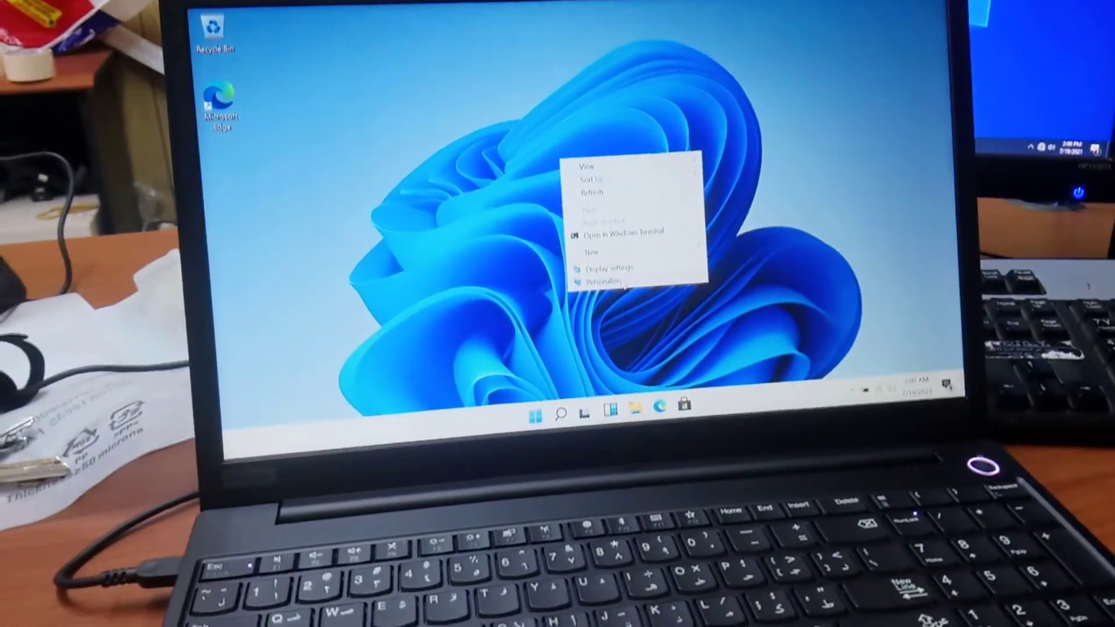
click(576, 301)
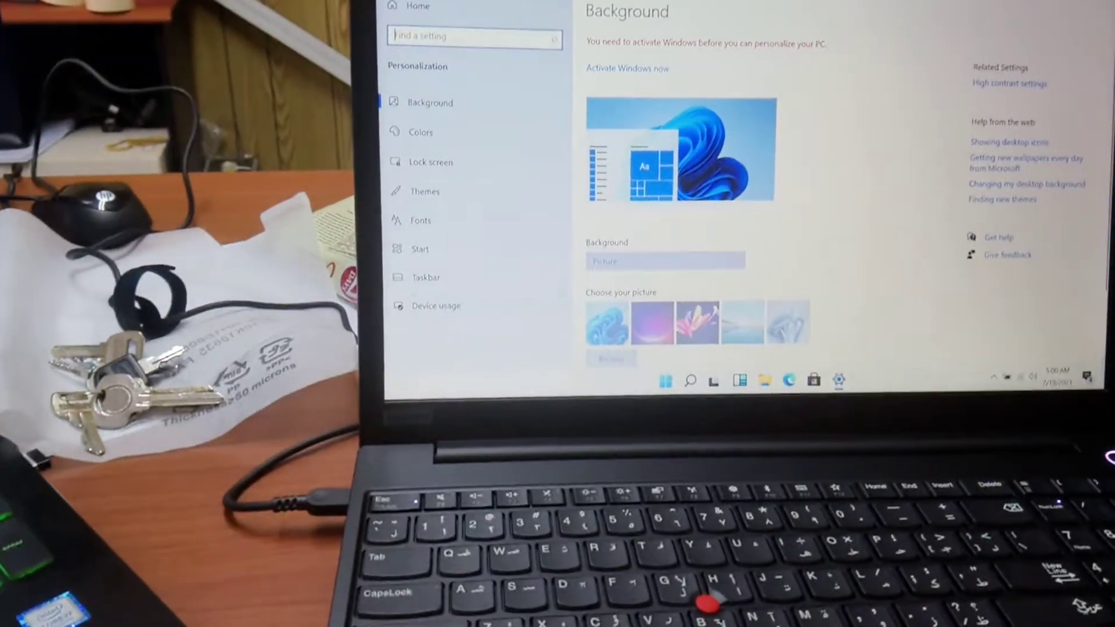
click(390, 19)
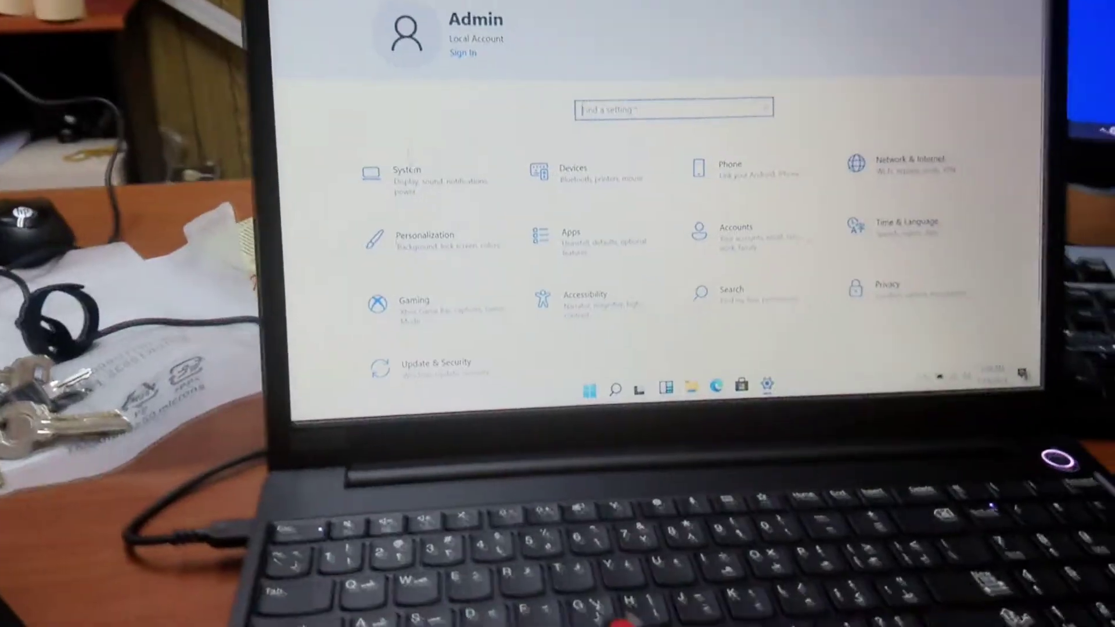
click(415, 147)
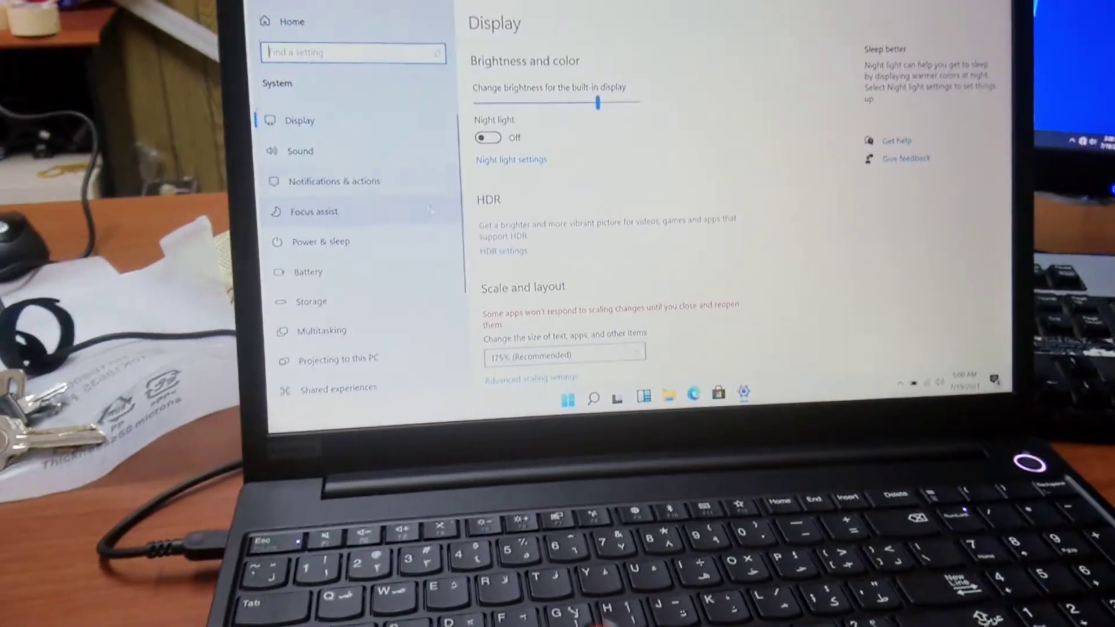
scroll(401, 318, down, 3)
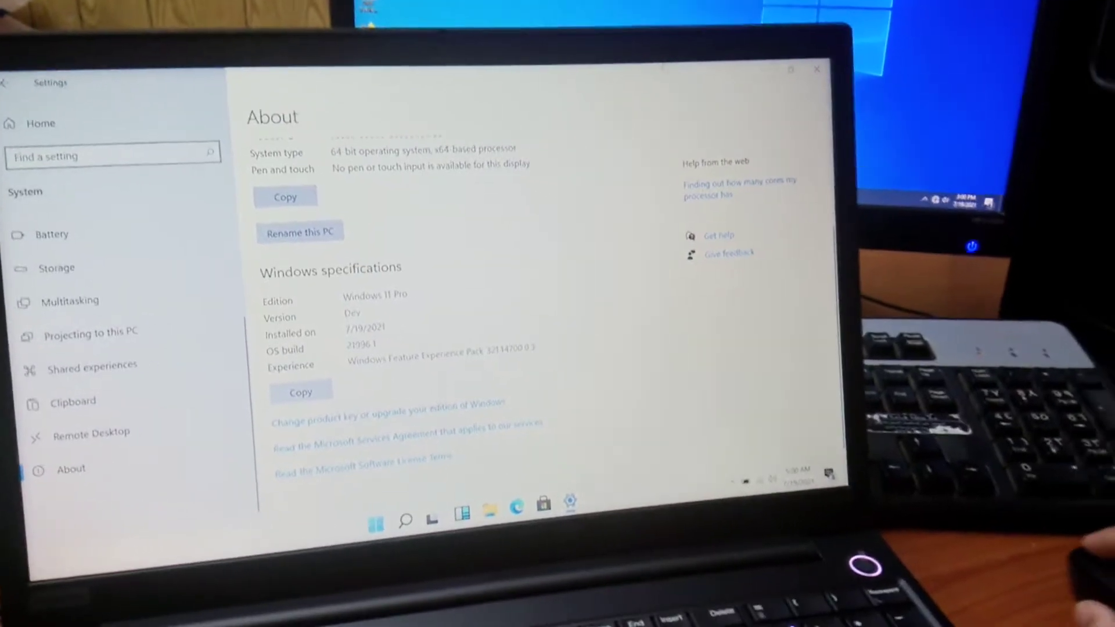
Step: Close Settings, look at the Start menu's power and account options, then relaunch Settings
key(alt+F4)
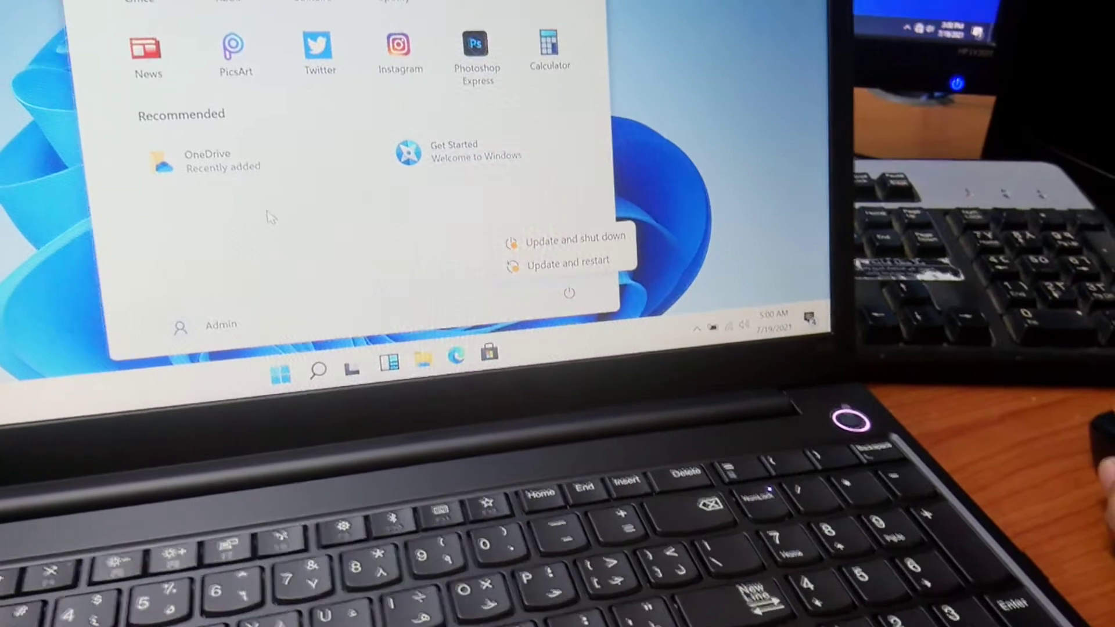
click(271, 218)
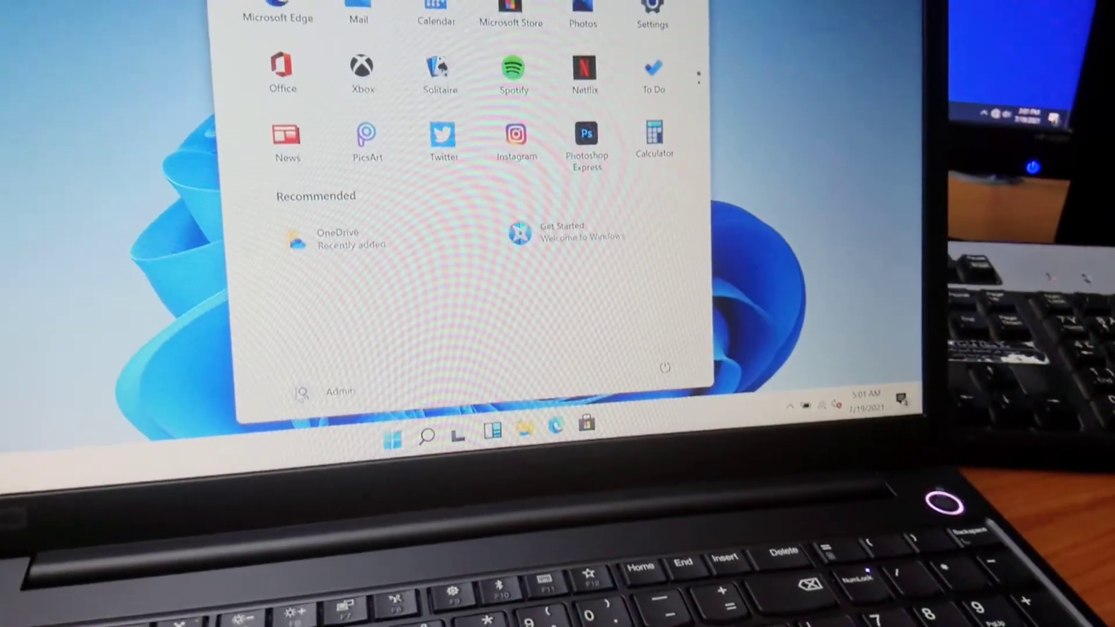
click(327, 393)
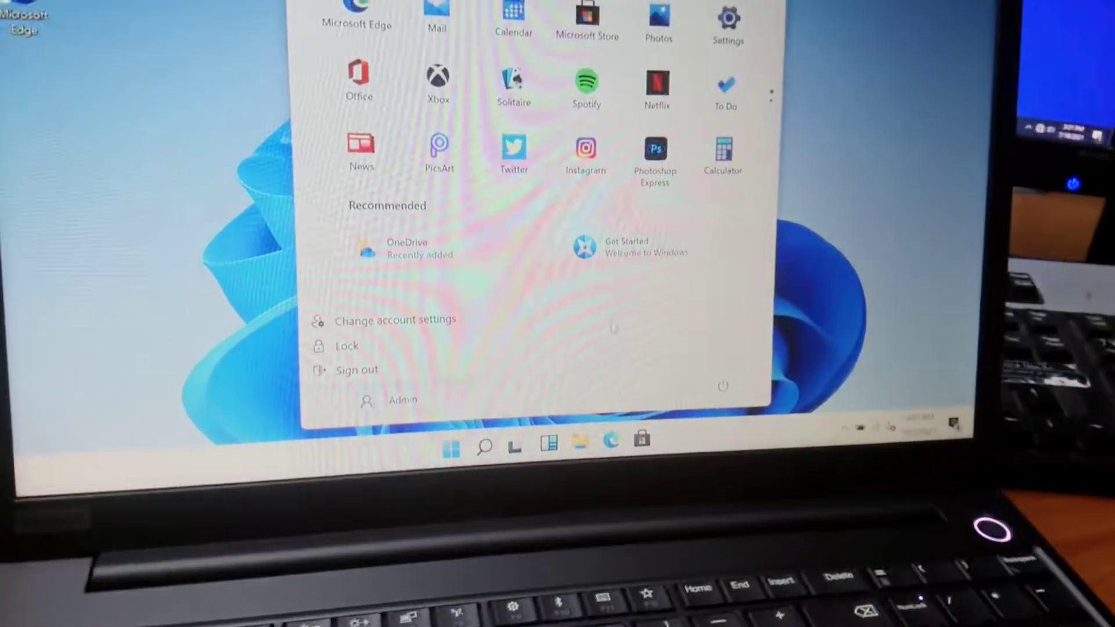
click(613, 328)
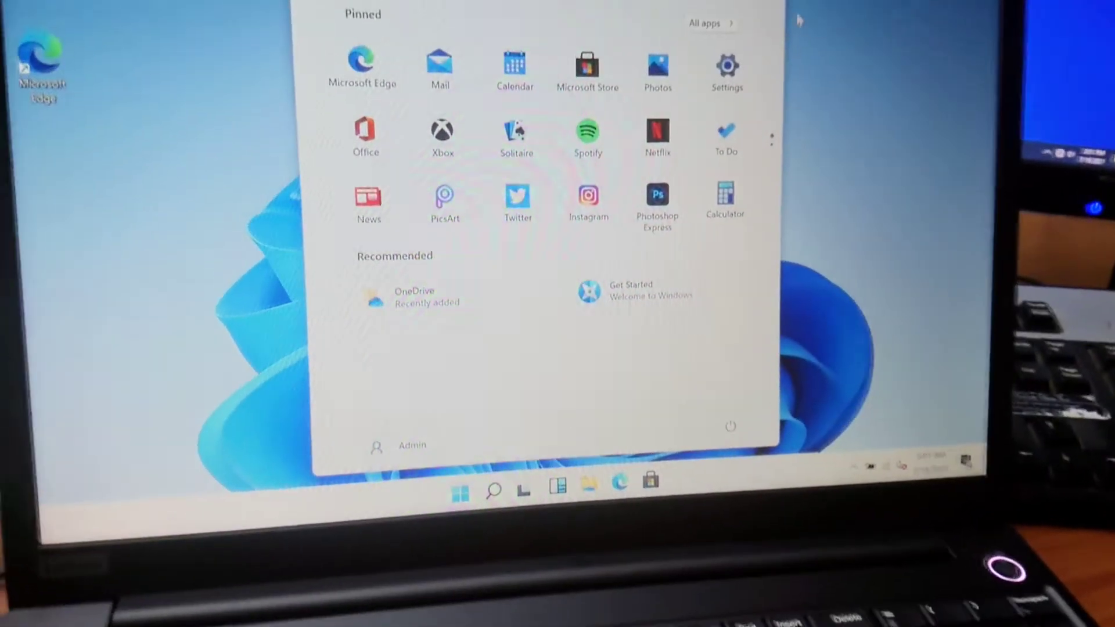
click(729, 22)
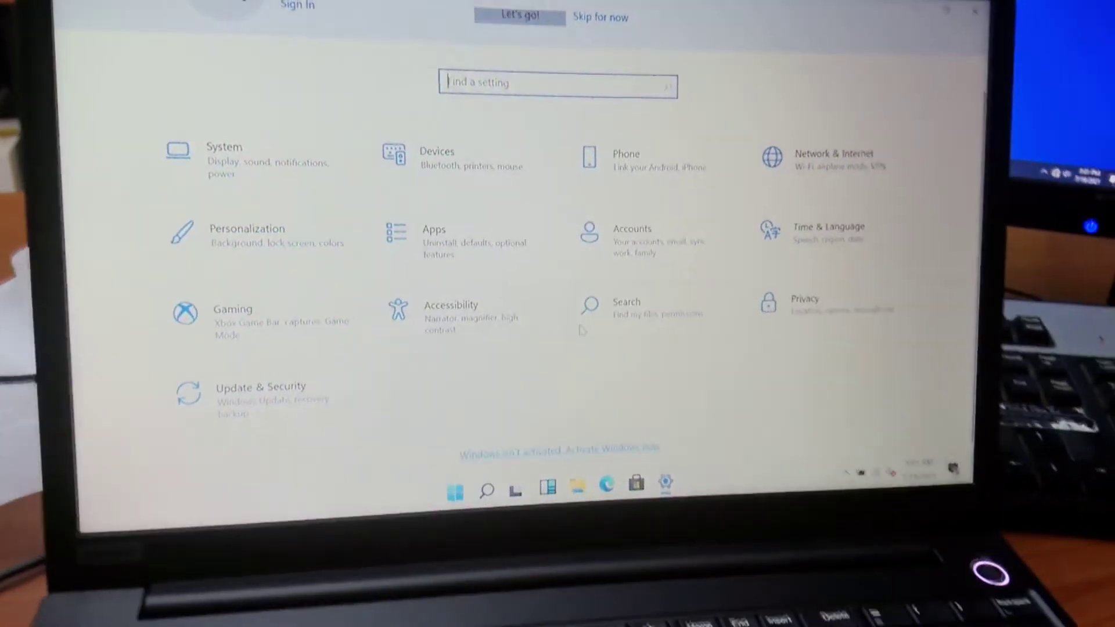
Step: Close Settings with Alt+F4 and refresh the desktop
key(alt+F4)
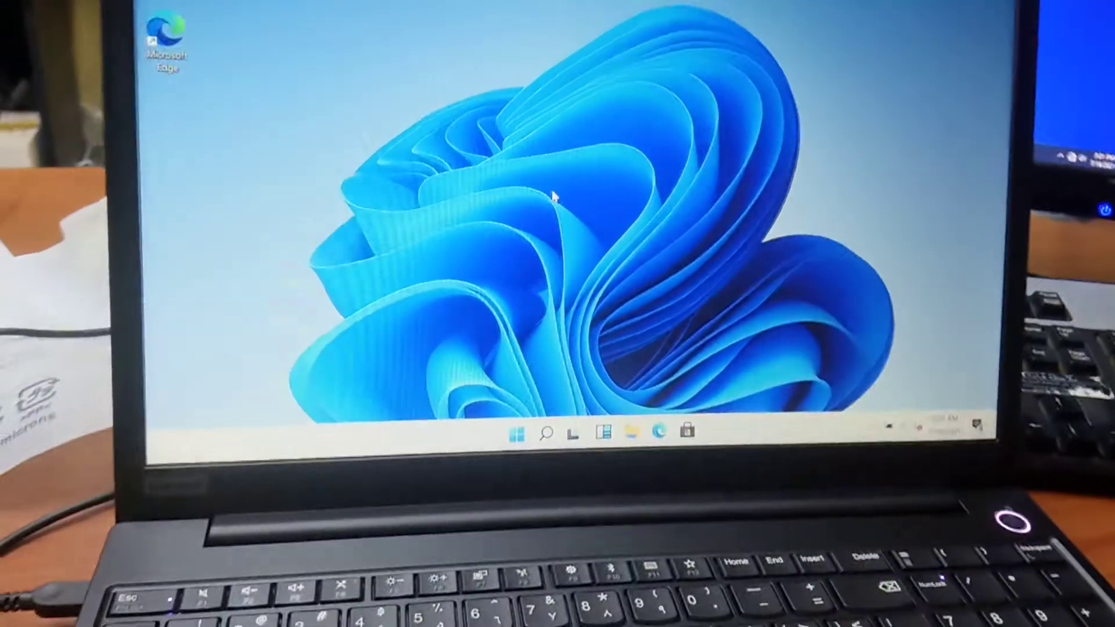
right_click(554, 162)
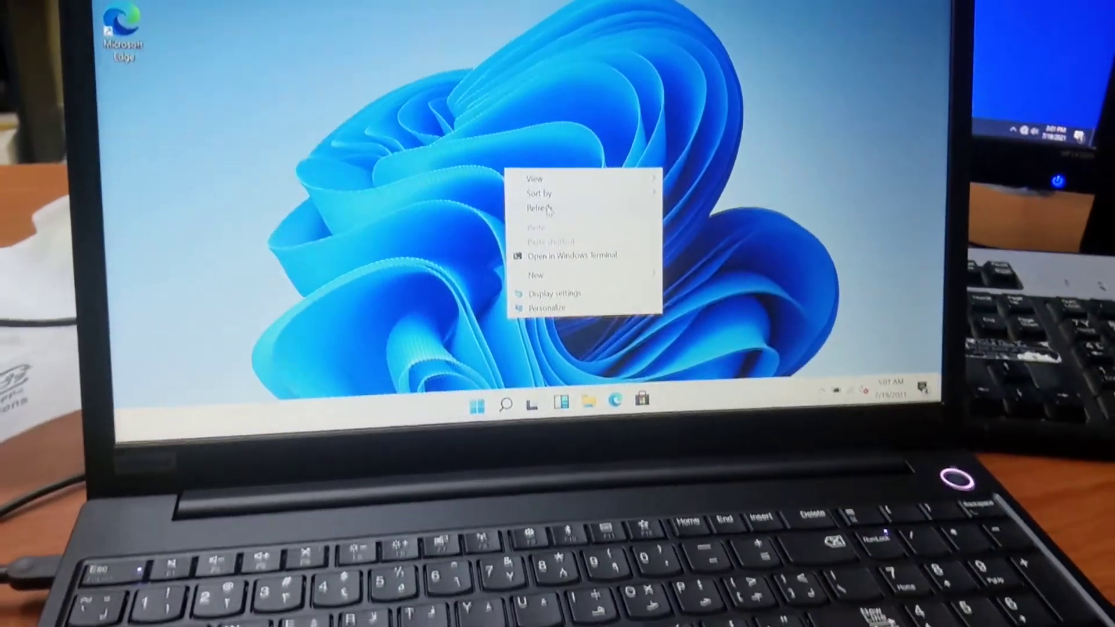
click(554, 207)
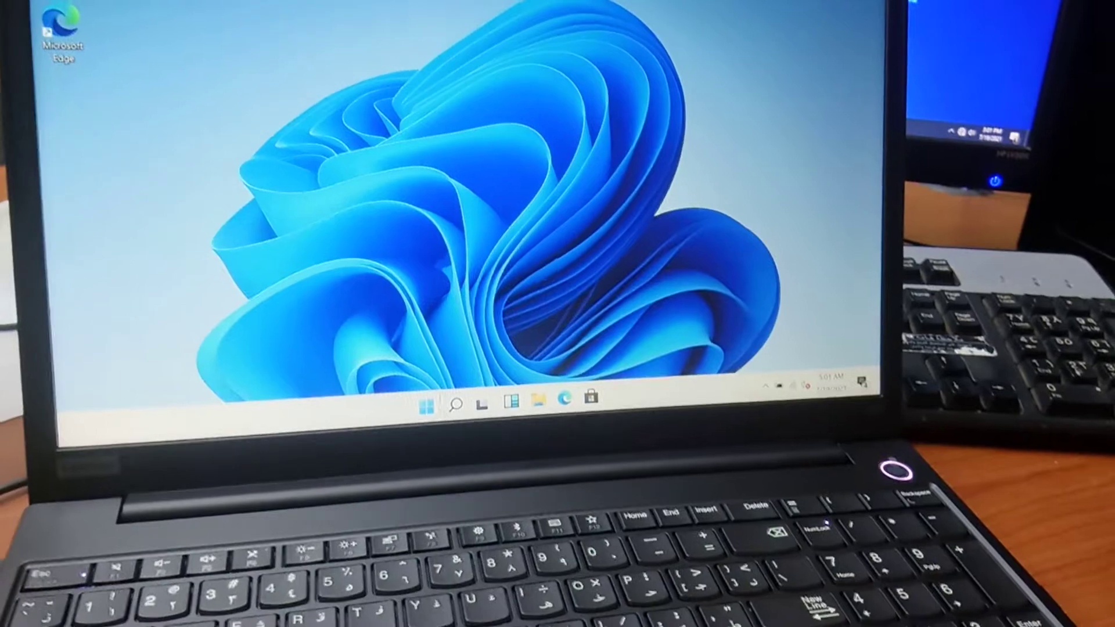
right_click(550, 115)
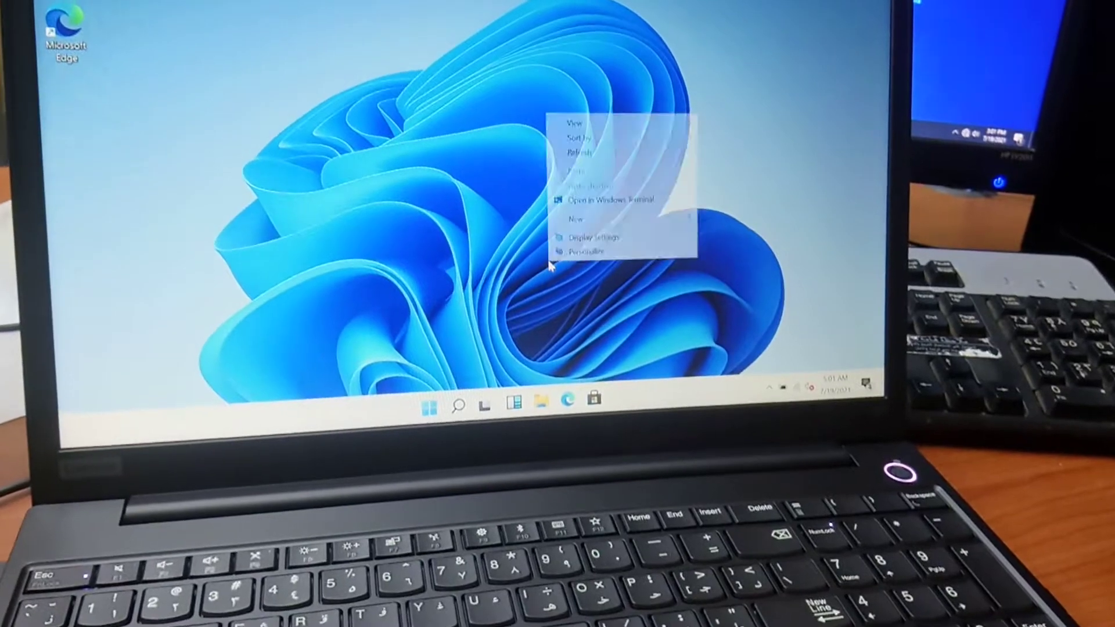
click(593, 247)
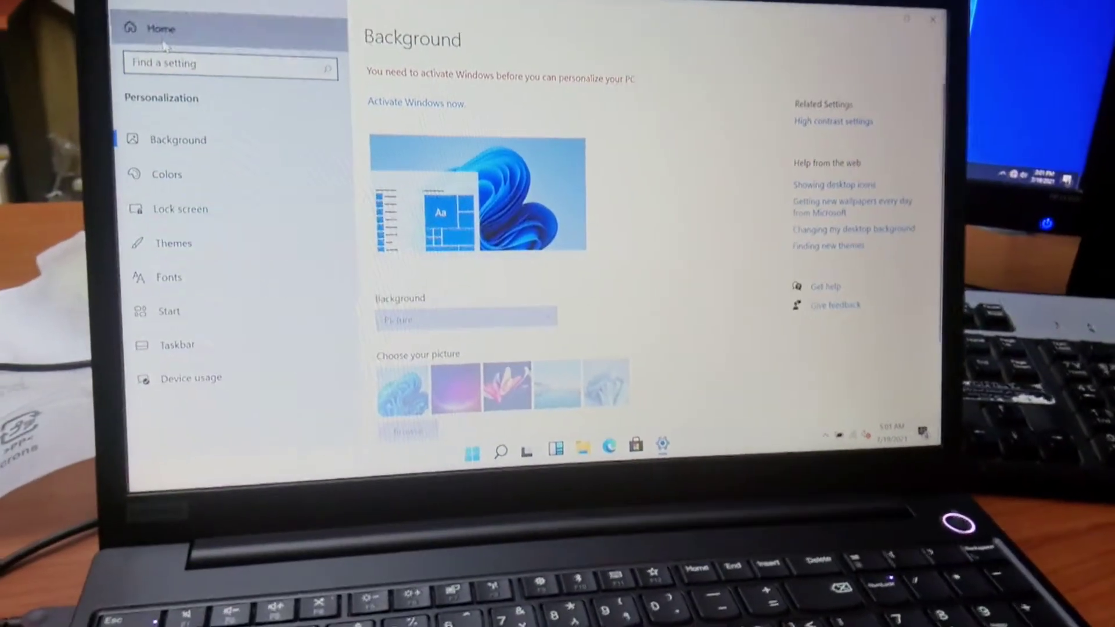
click(131, 22)
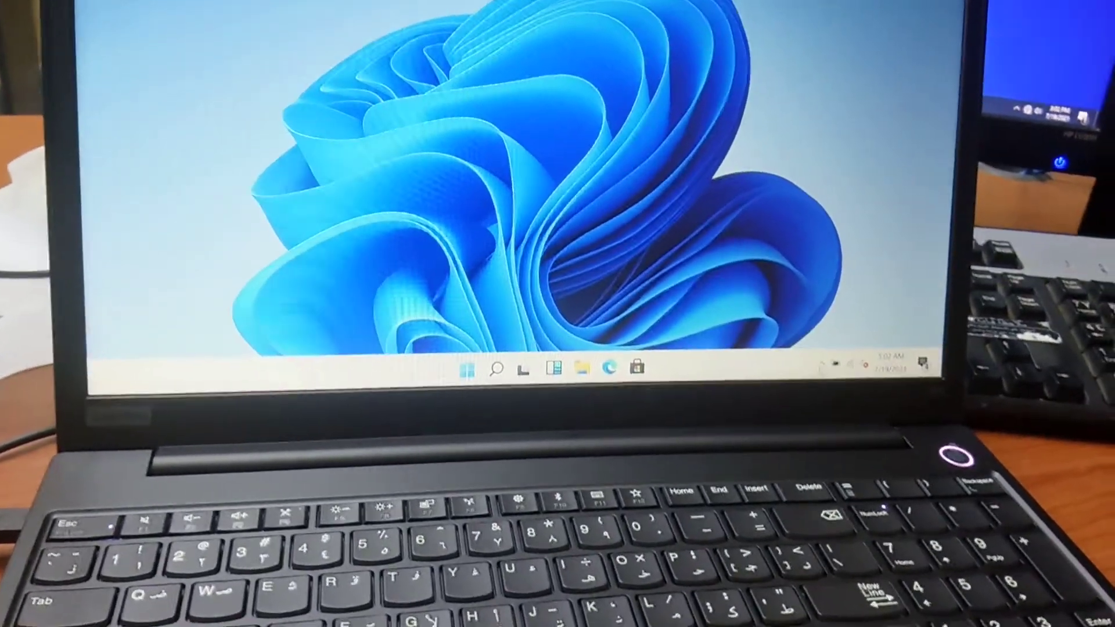
Step: Show and then hide the hidden notification-area icons, then press F1
click(833, 372)
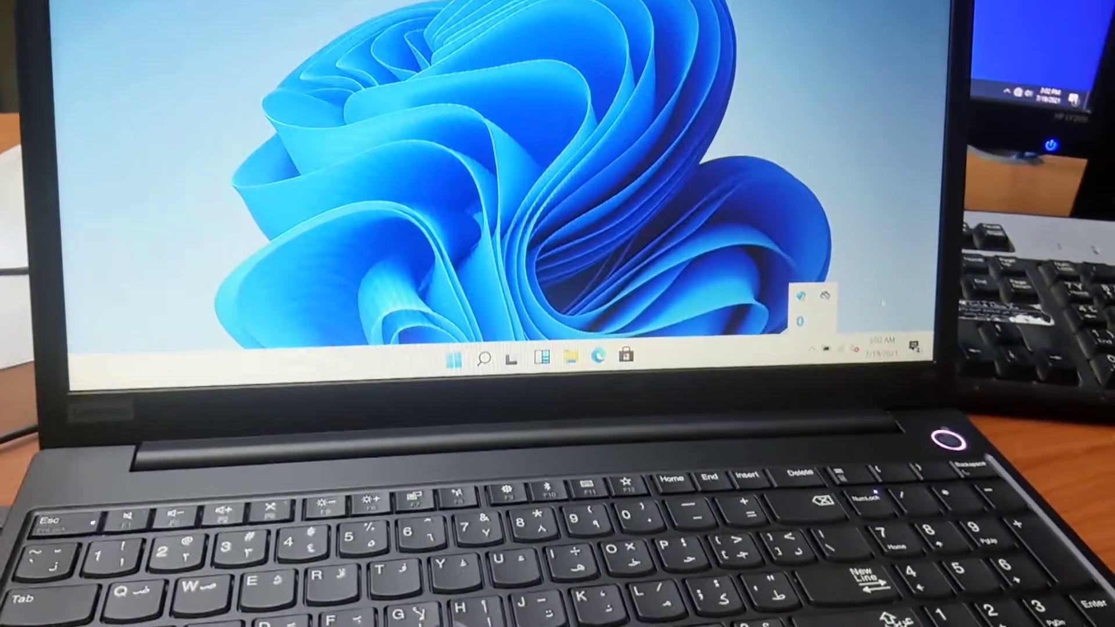
click(821, 355)
key(F1)
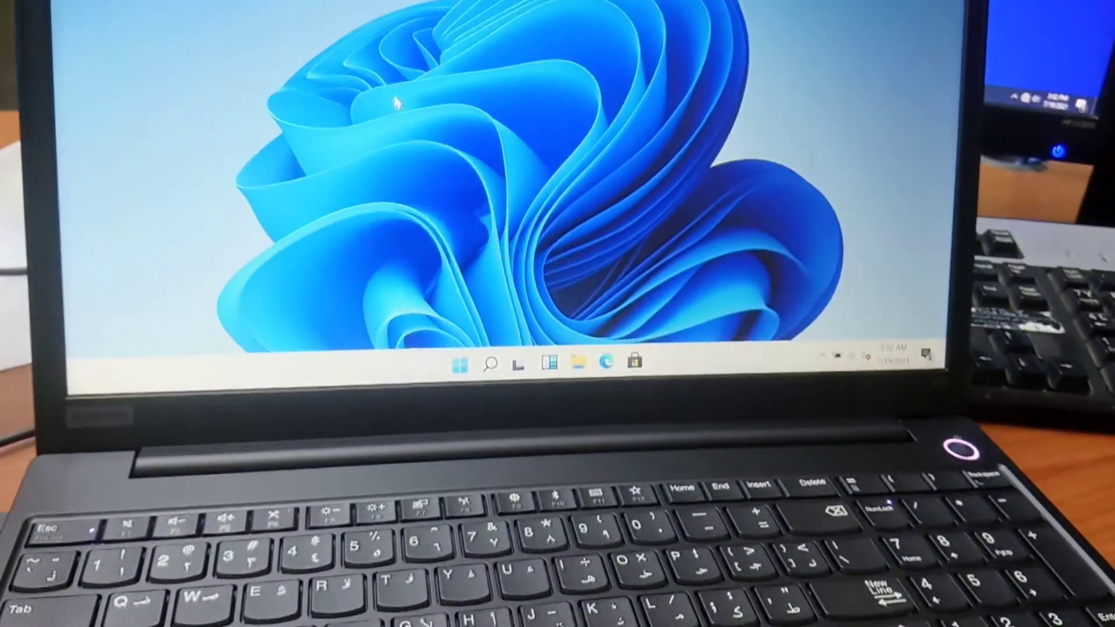
Step: Enable the Computer, User's Files and Control Panel icons under Personalize > Themes, then close Settings
right_click(379, 112)
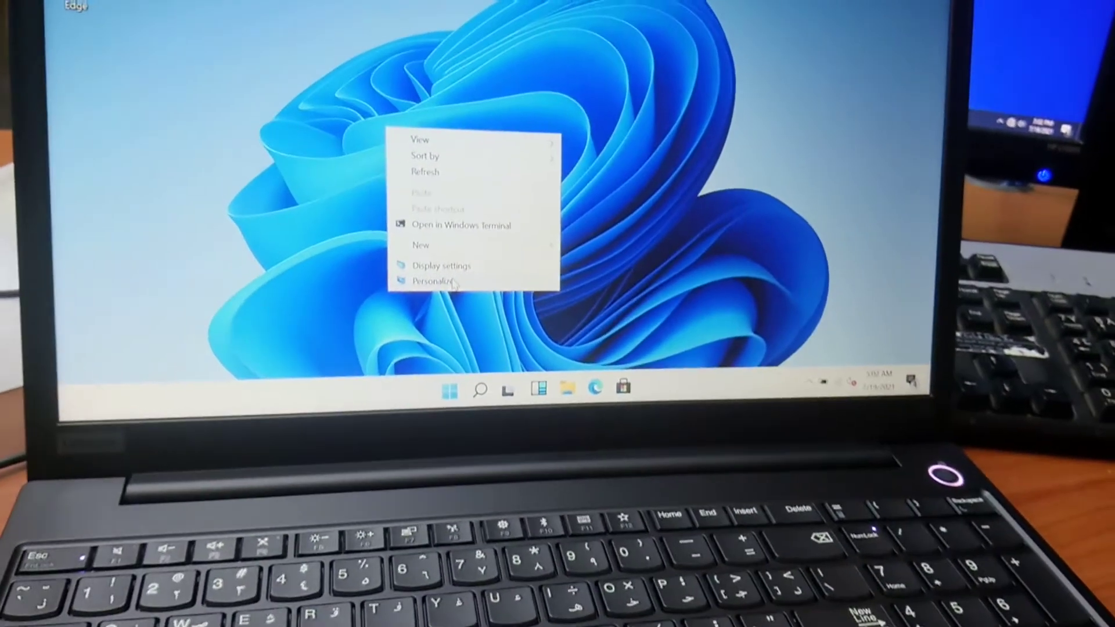
click(454, 270)
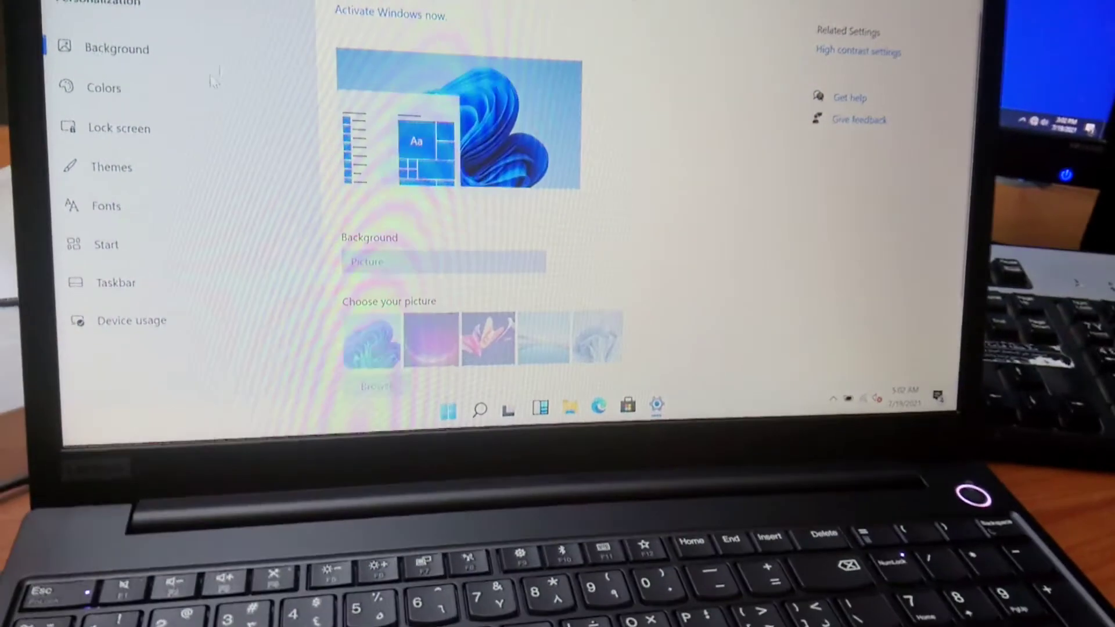
click(122, 123)
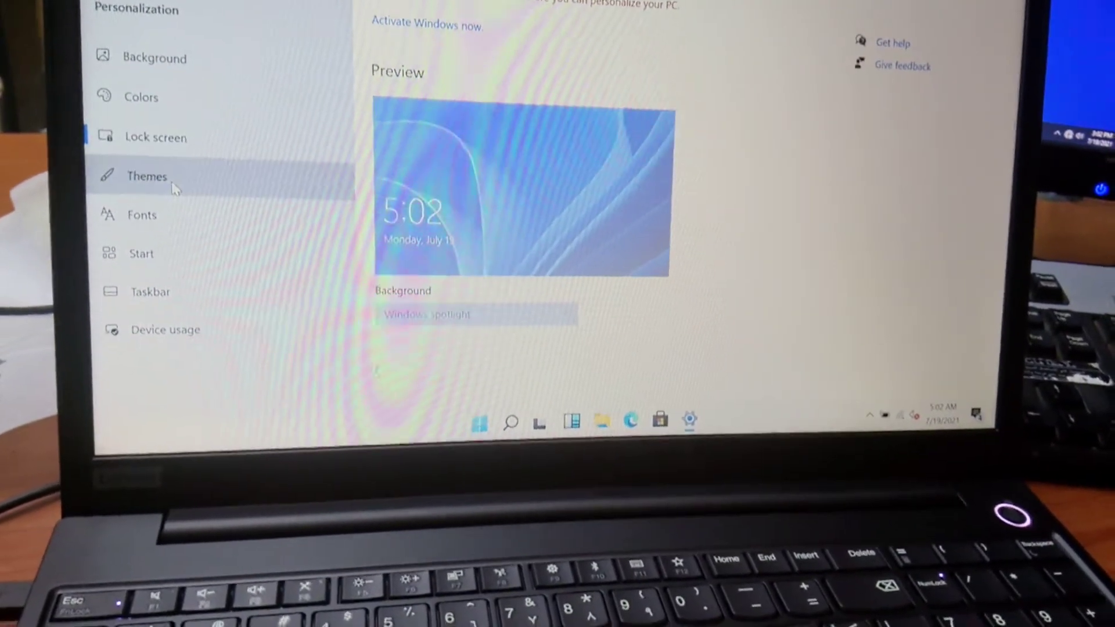
click(175, 186)
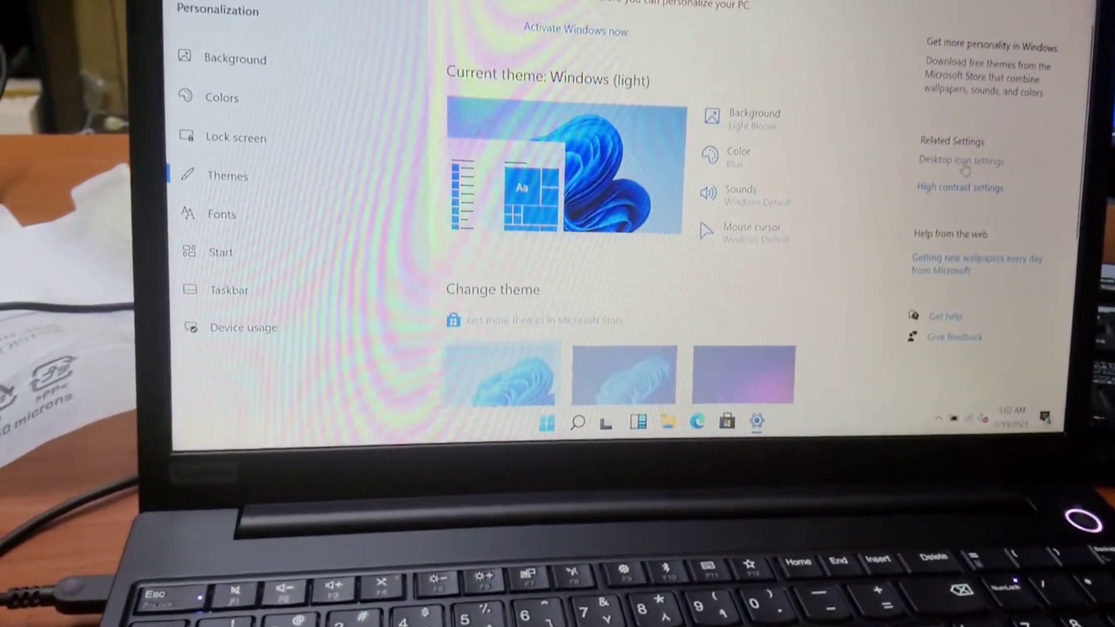
click(963, 164)
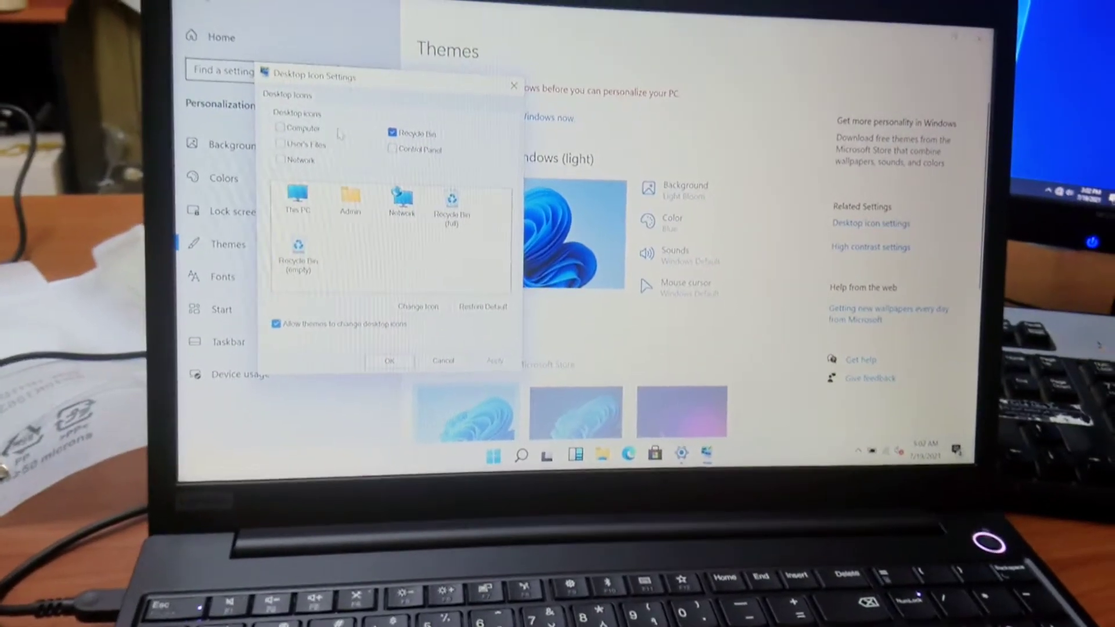
click(279, 128)
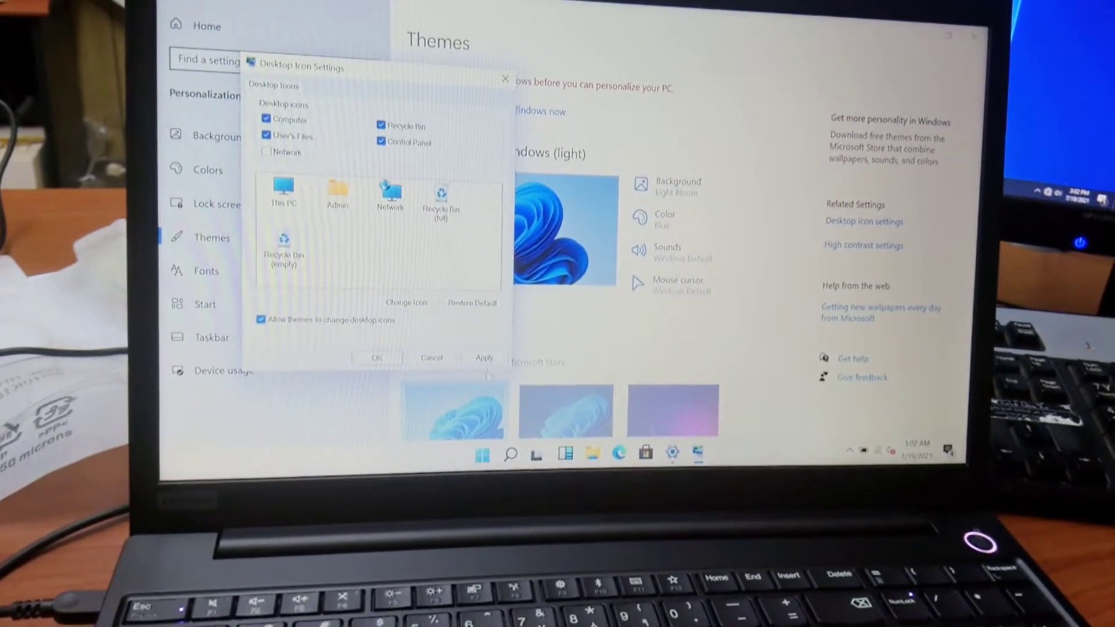
click(377, 359)
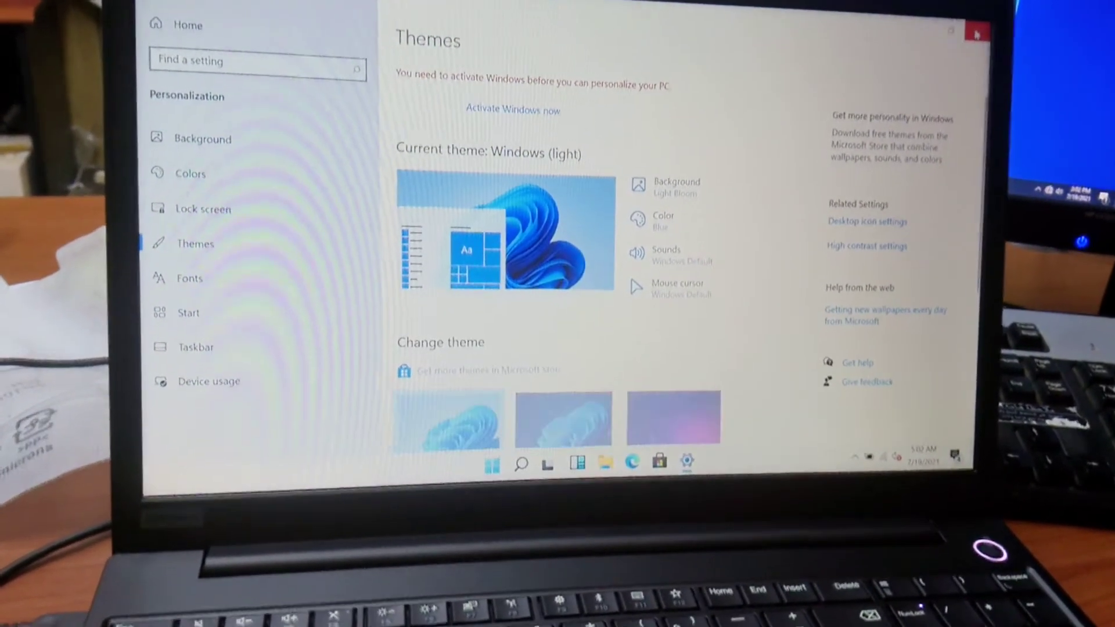
click(977, 33)
Step: Refresh the desktop, open This PC to check its folders and Local Disk C, then close it
right_click(421, 65)
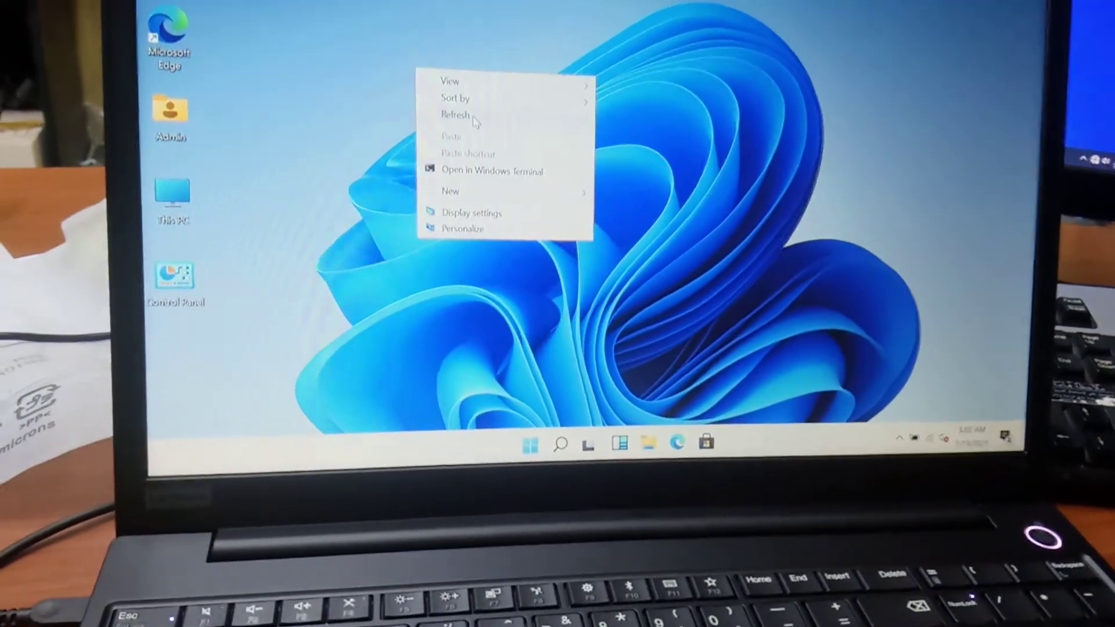
click(475, 122)
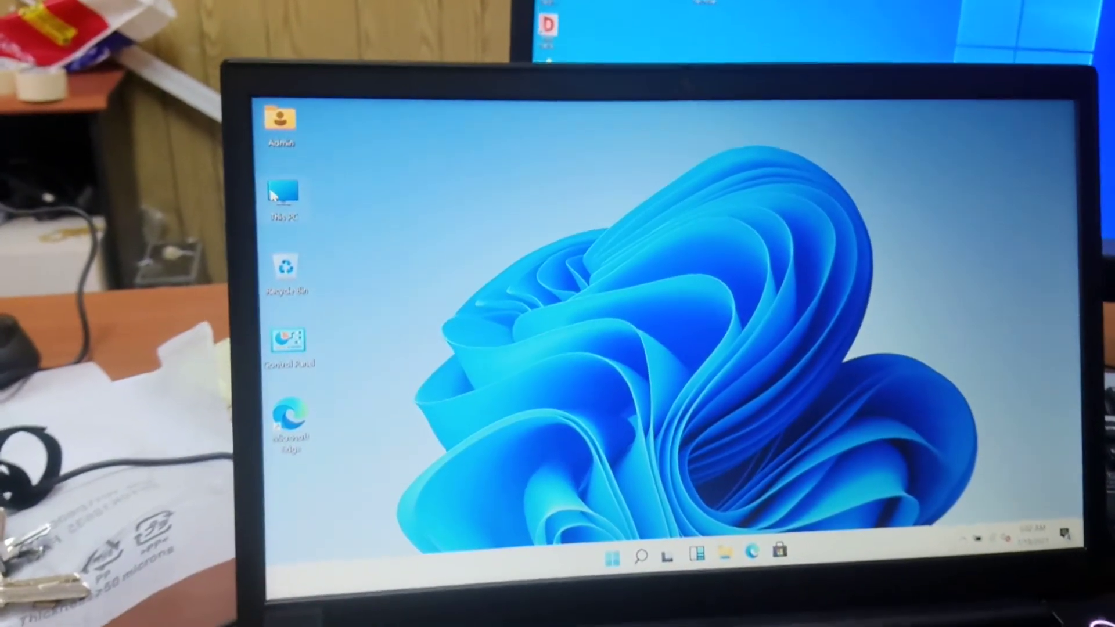
double_click(272, 198)
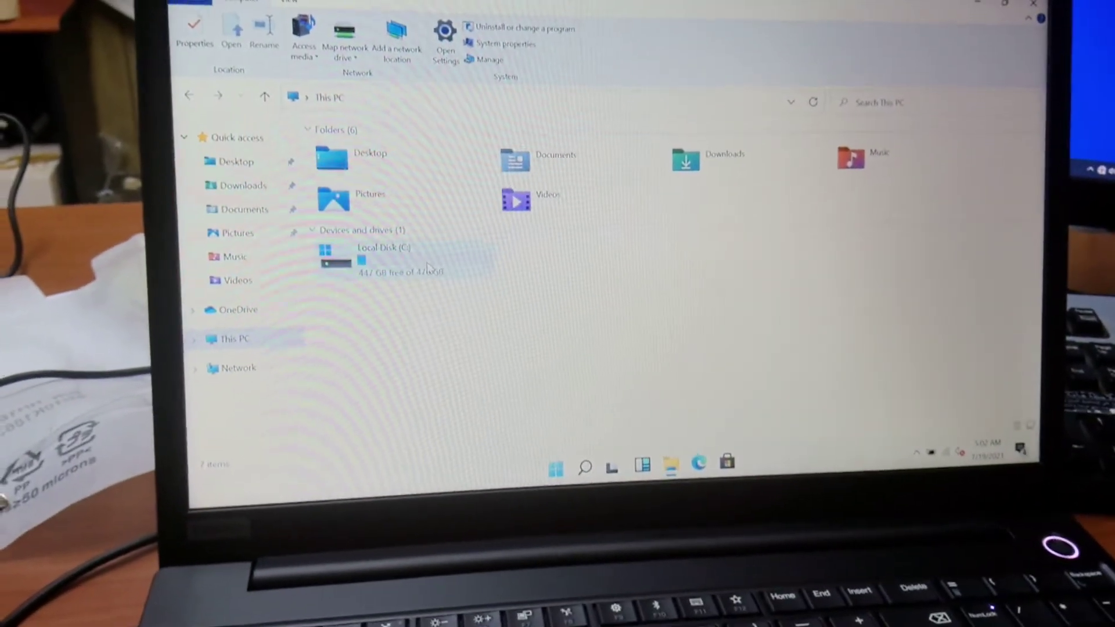
mouse_move(380, 296)
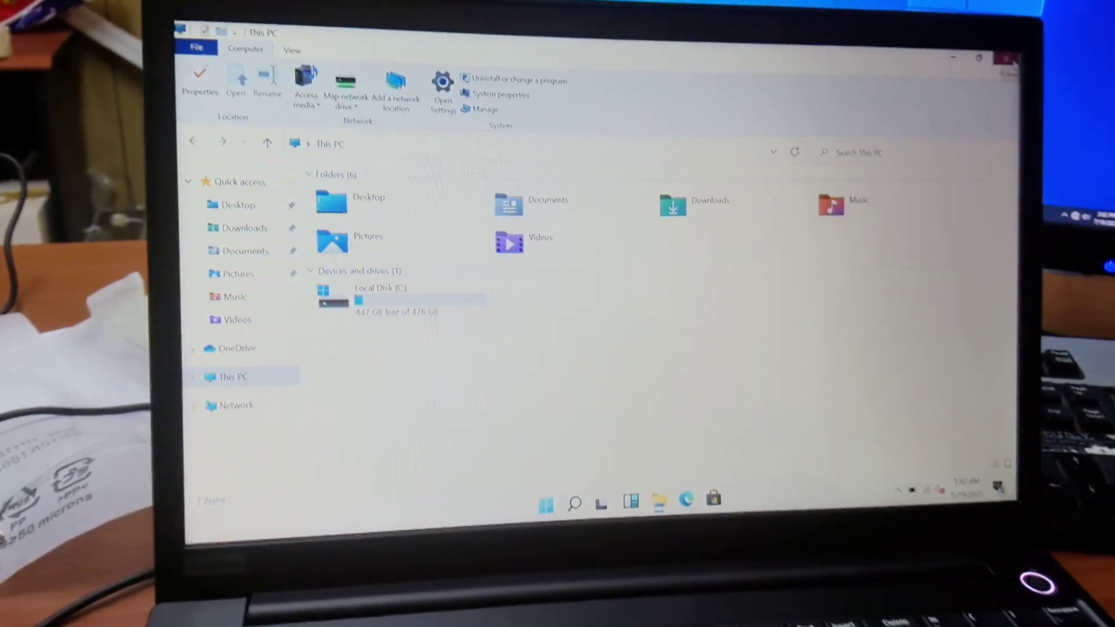
key(alt+F4)
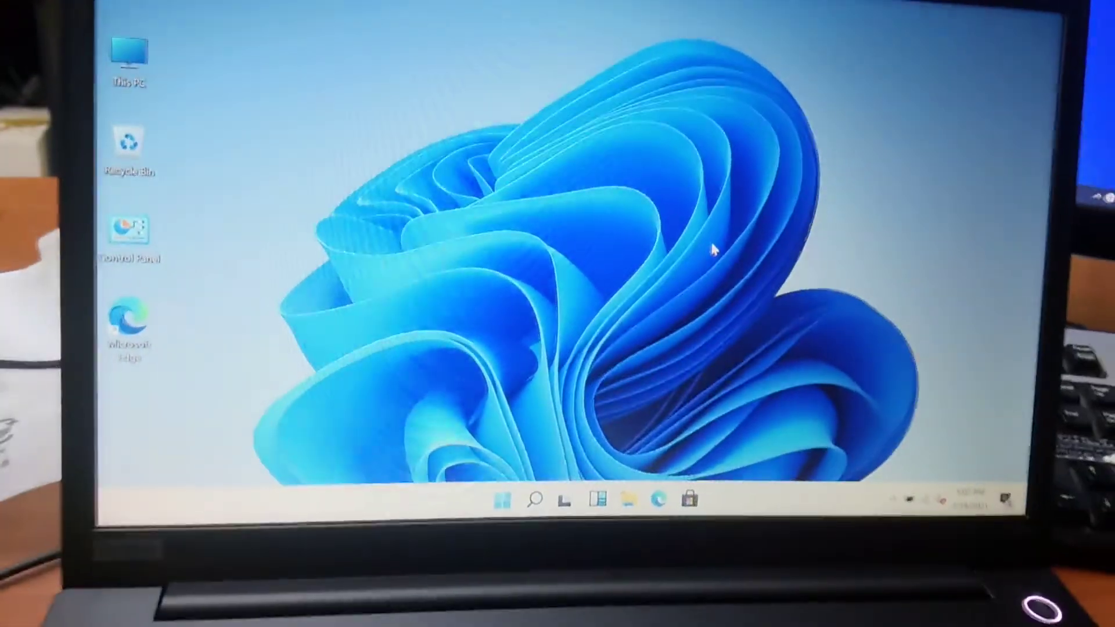